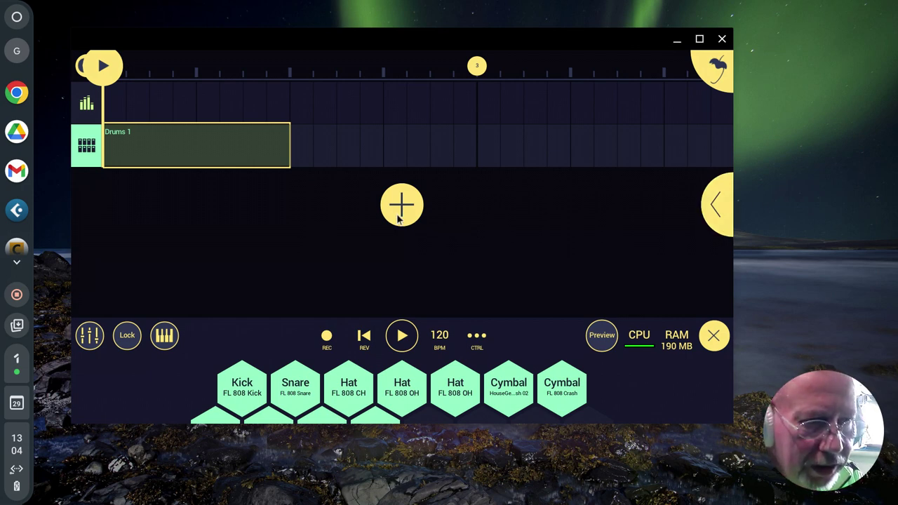
Open the empty Drums 1 pattern in the step sequencer and zoom in on its grid.
{"action": "double_click", "coordinate": [182, 151]}
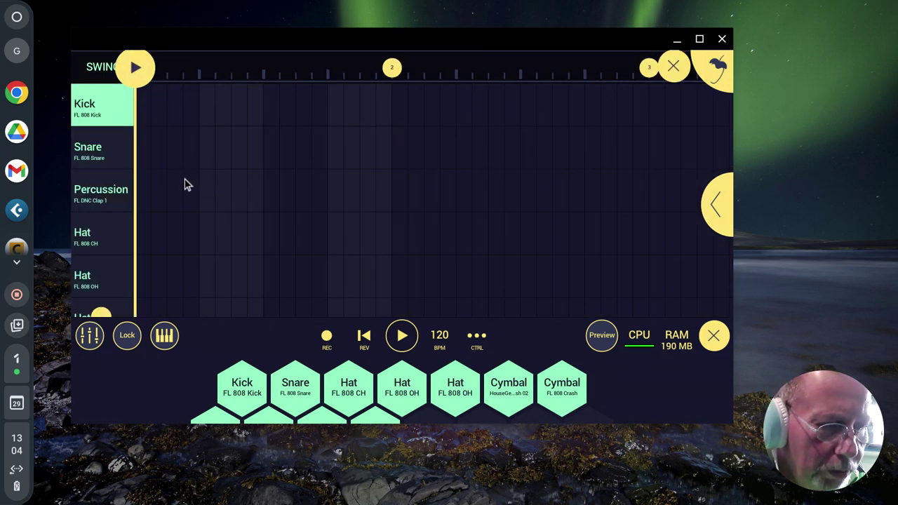
{"action": "scroll", "coordinate": [291, 76], "scroll_direction": "up", "scroll_amount": 2}
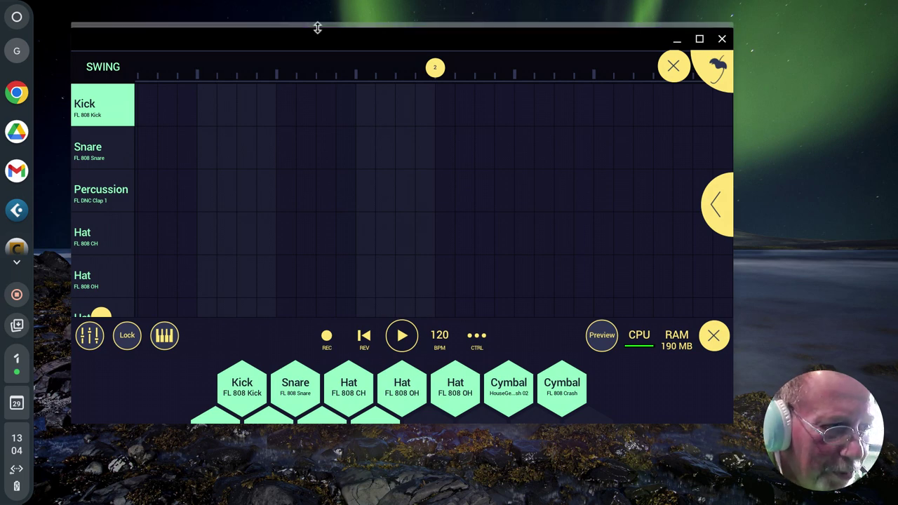
{"action": "left_click_drag", "start_coordinate": [317, 46], "coordinate": [303, 35]}
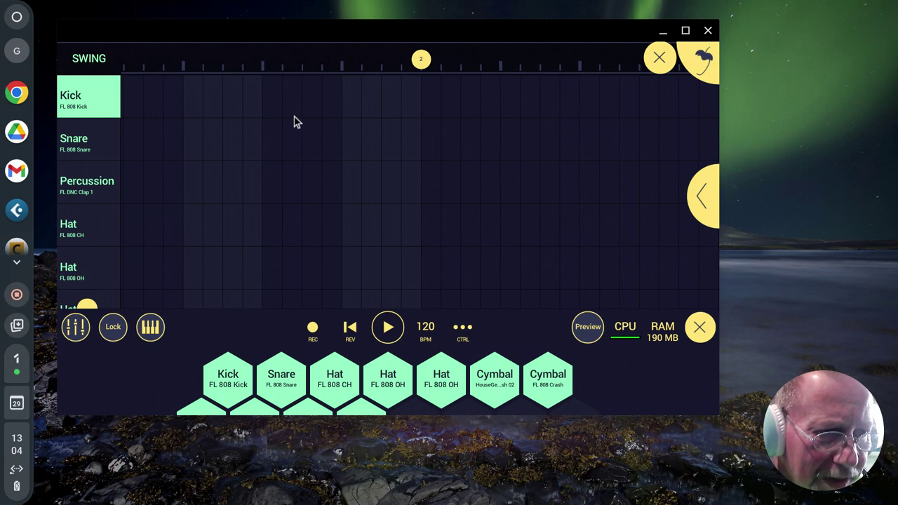
Place kick hits along the Kick row and a snare hit, then start pattern playback.
{"action": "left_click", "coordinate": [170, 98]}
{"action": "left_click", "coordinate": [251, 107]}
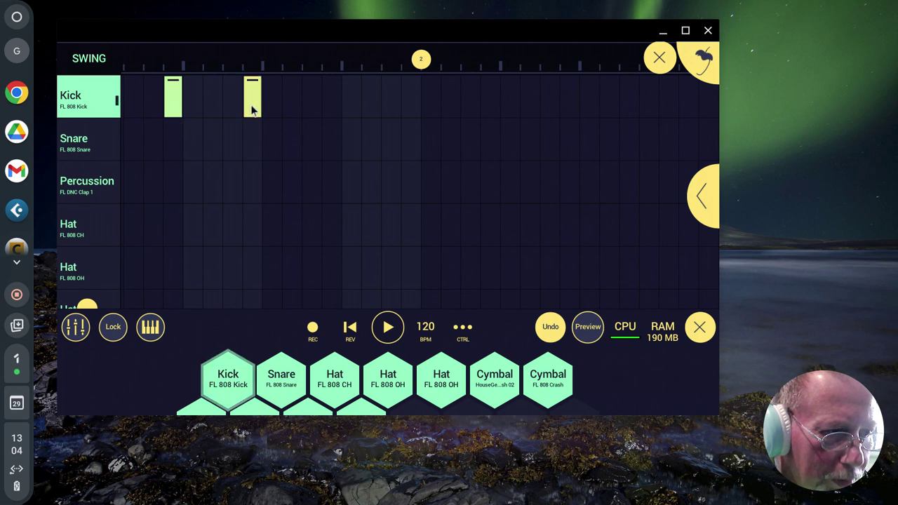
{"action": "left_click", "coordinate": [331, 105]}
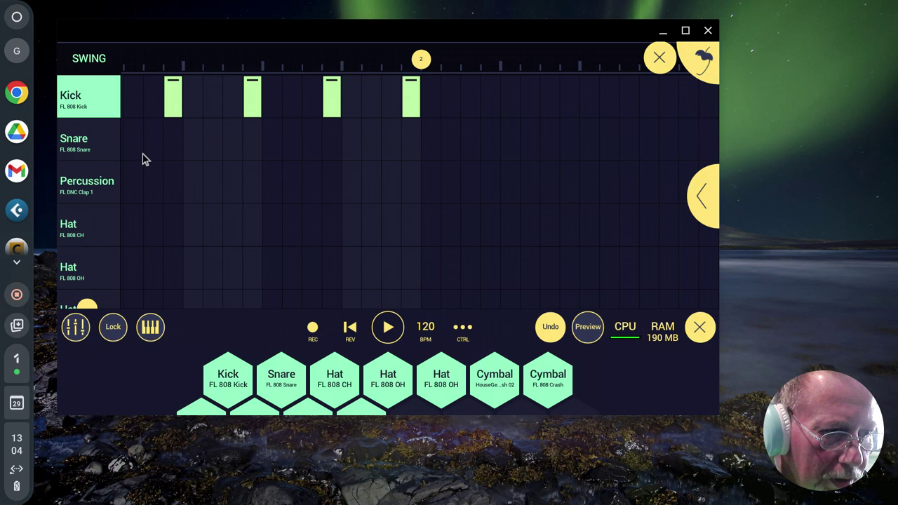
{"action": "left_click", "coordinate": [191, 147]}
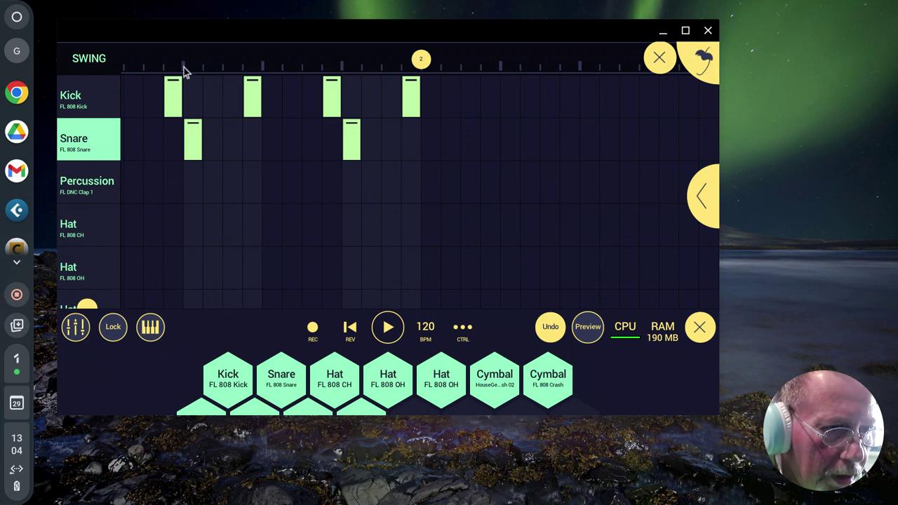
{"action": "left_click", "coordinate": [388, 329]}
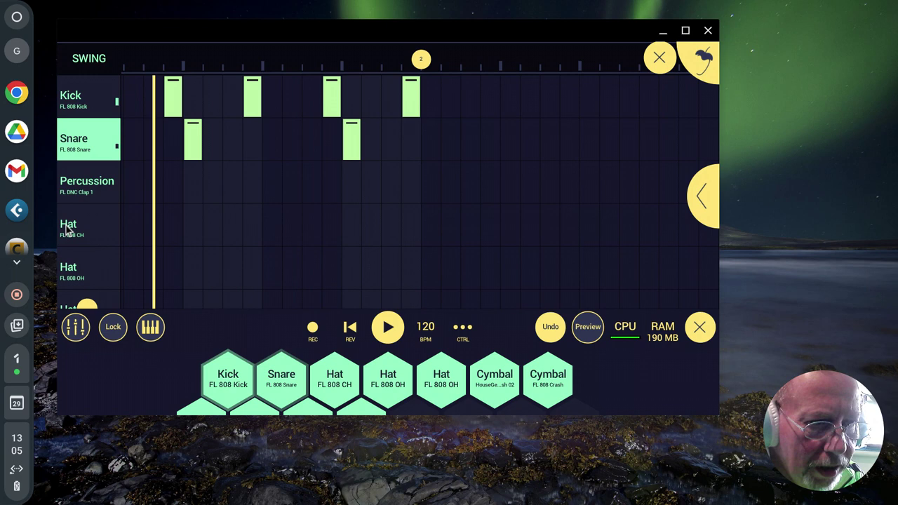
{"action": "scroll", "coordinate": [66, 230], "scroll_direction": "down", "scroll_amount": 1}
{"action": "scroll", "coordinate": [67, 230], "scroll_direction": "up", "scroll_amount": 1}
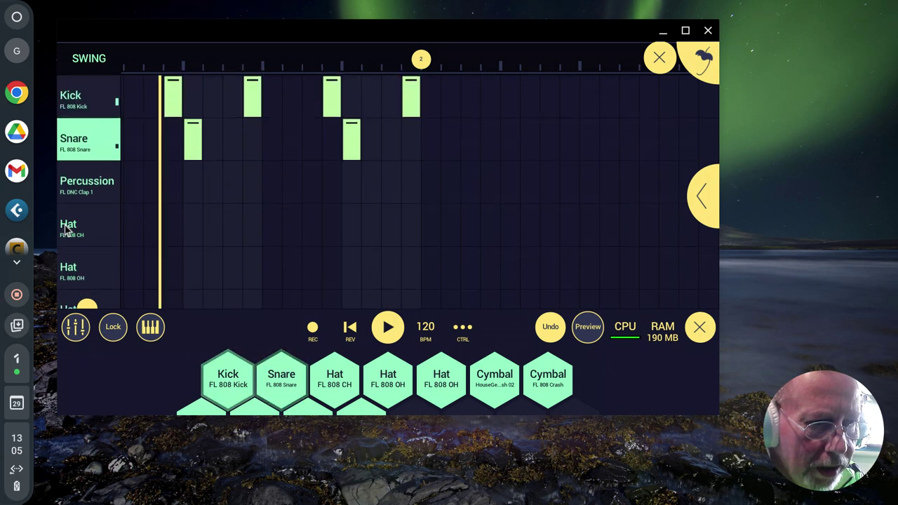
{"action": "scroll", "coordinate": [66, 230], "scroll_direction": "down", "scroll_amount": 1}
{"action": "scroll", "coordinate": [64, 232], "scroll_direction": "up", "scroll_amount": 1}
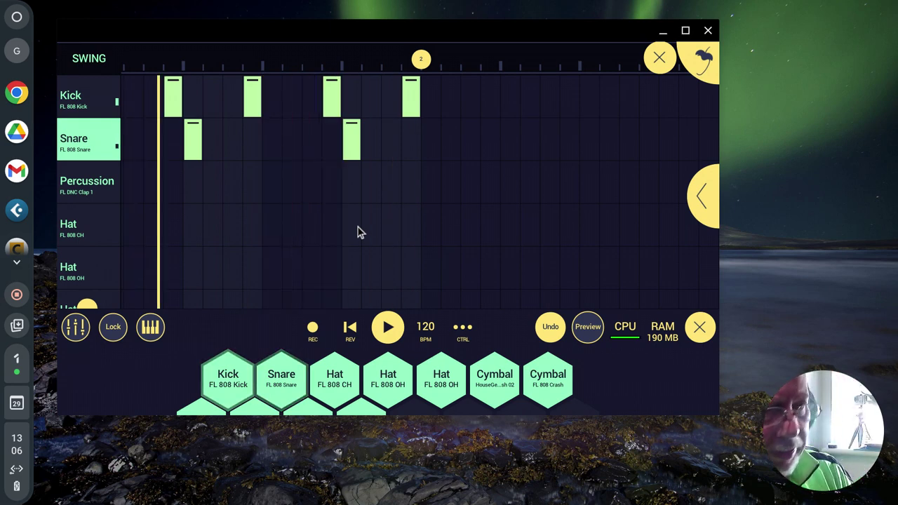
Program seven Hat FL 808 CH steps and three FL 808 OH steps, then hide the bottom panel.
{"action": "left_click", "coordinate": [130, 234]}
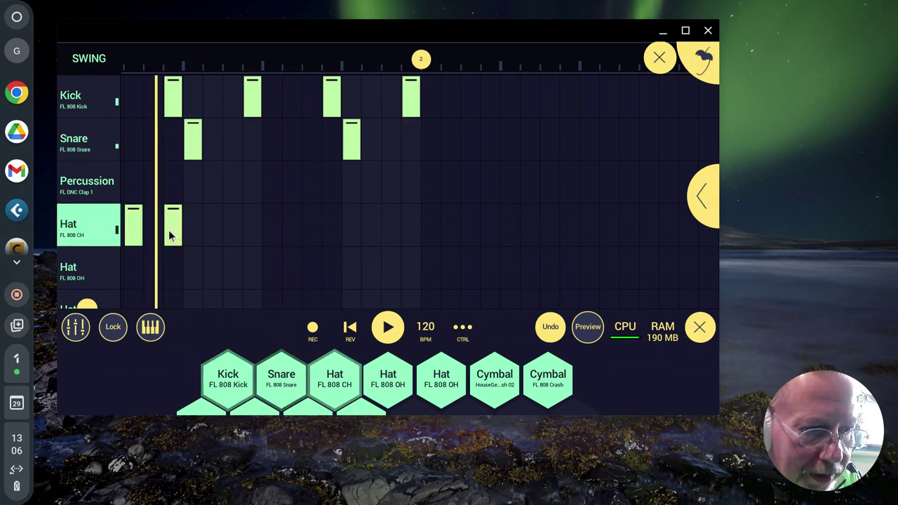
{"action": "left_click", "coordinate": [214, 231]}
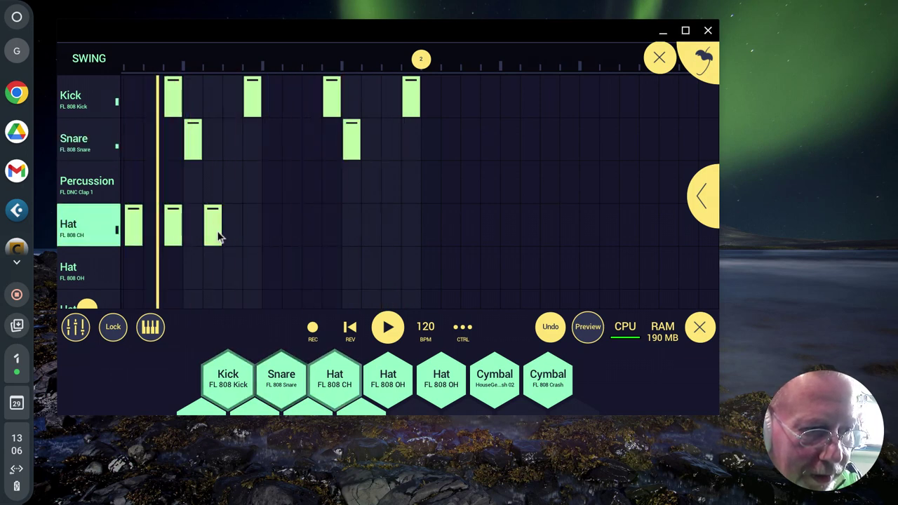
{"action": "left_click", "coordinate": [156, 271]}
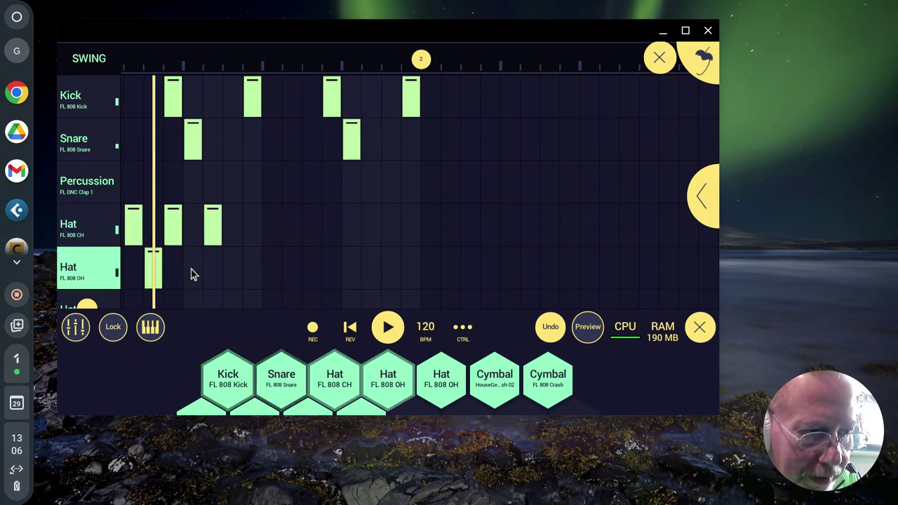
{"action": "left_click", "coordinate": [249, 233]}
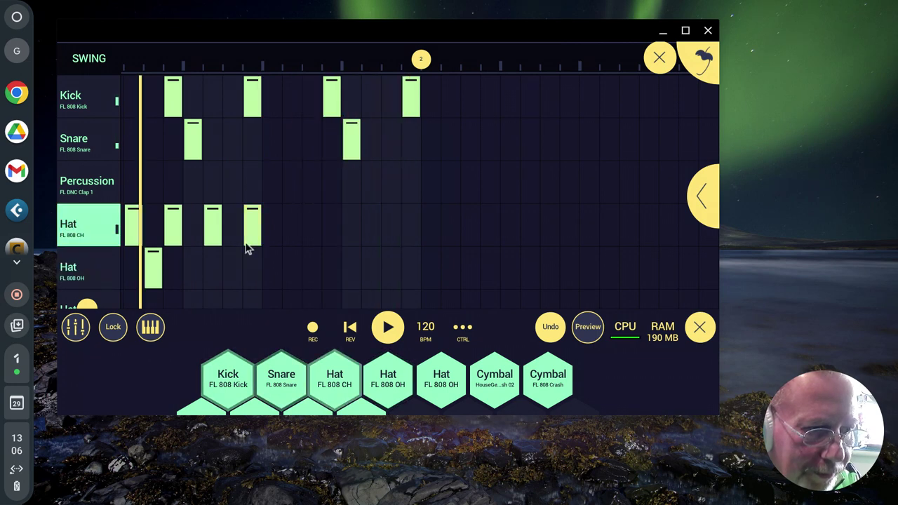
{"action": "left_click", "coordinate": [273, 278]}
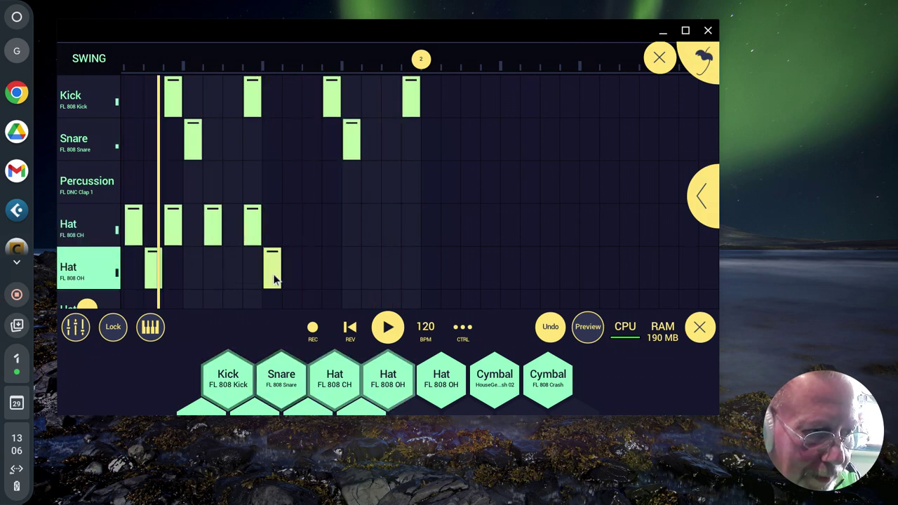
{"action": "left_click", "coordinate": [296, 236]}
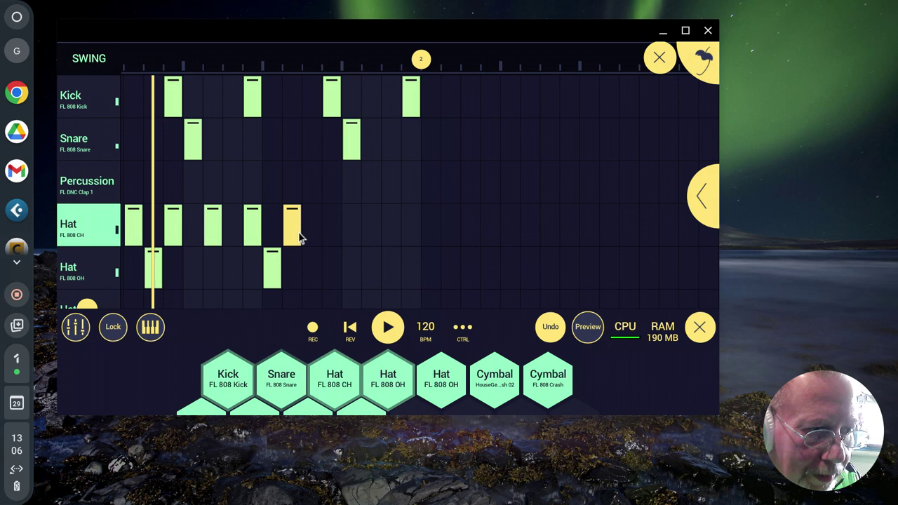
{"action": "left_click", "coordinate": [313, 275]}
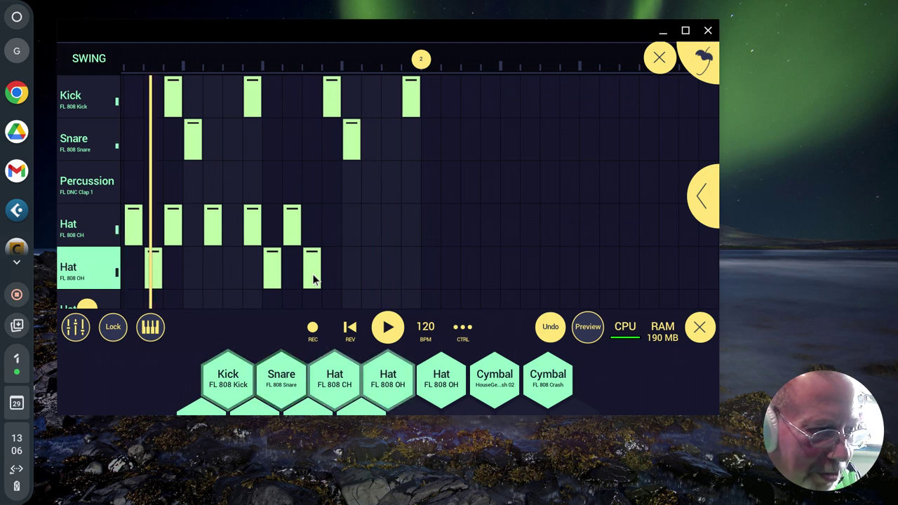
{"action": "left_click", "coordinate": [337, 225]}
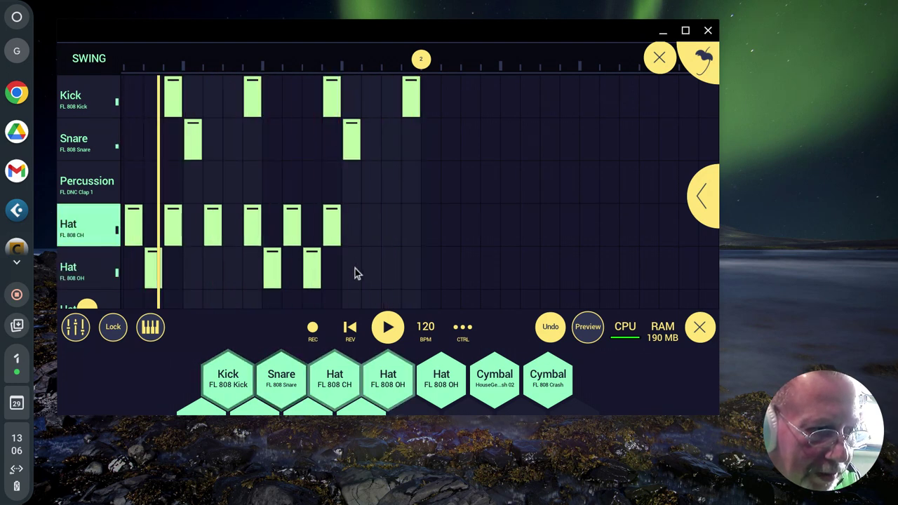
{"action": "left_click", "coordinate": [372, 232]}
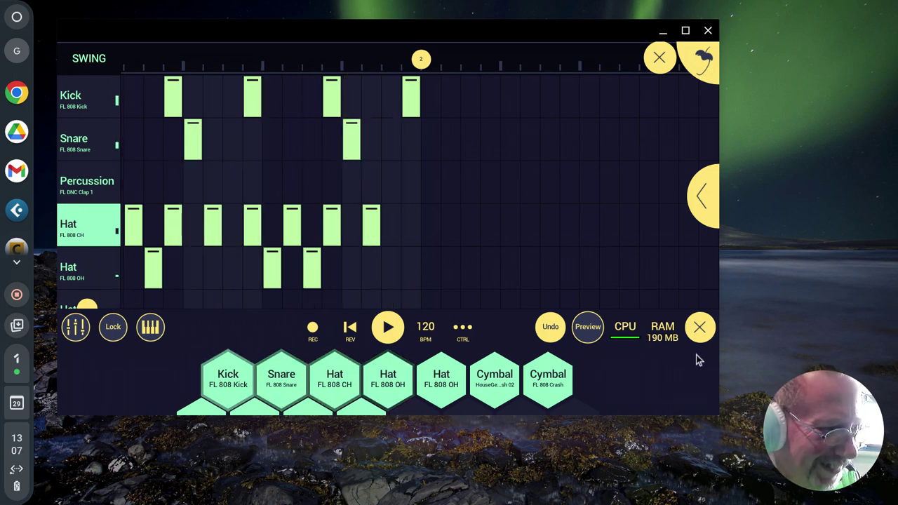
{"action": "left_click", "coordinate": [699, 328]}
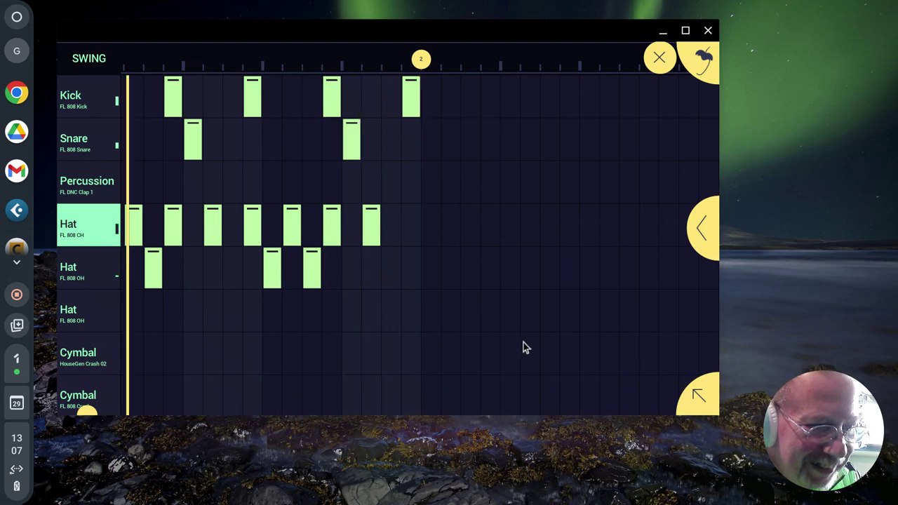
Browse the app settings, then show the Project page with 120.0 BPM and title Opus 000.
{"action": "left_click", "coordinate": [706, 73]}
{"action": "scroll", "coordinate": [496, 270], "scroll_direction": "down", "scroll_amount": 3}
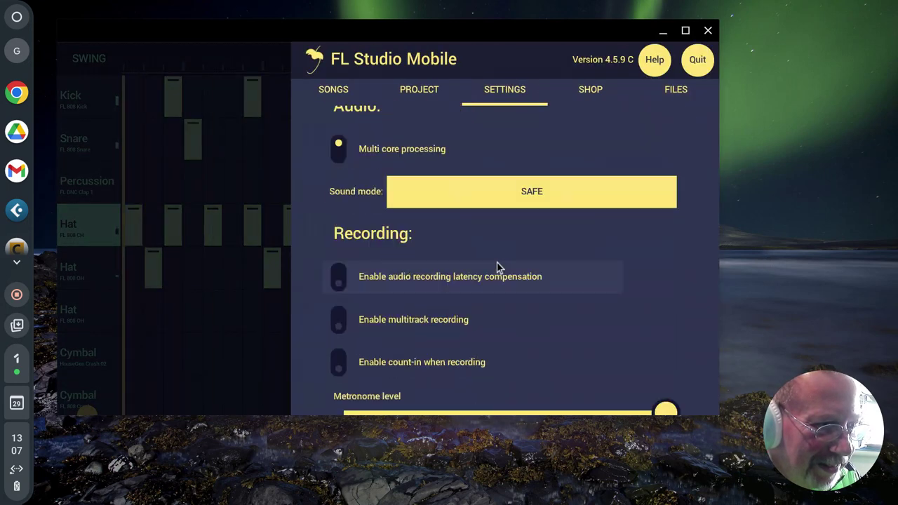
{"action": "scroll", "coordinate": [498, 268], "scroll_direction": "down", "scroll_amount": 6}
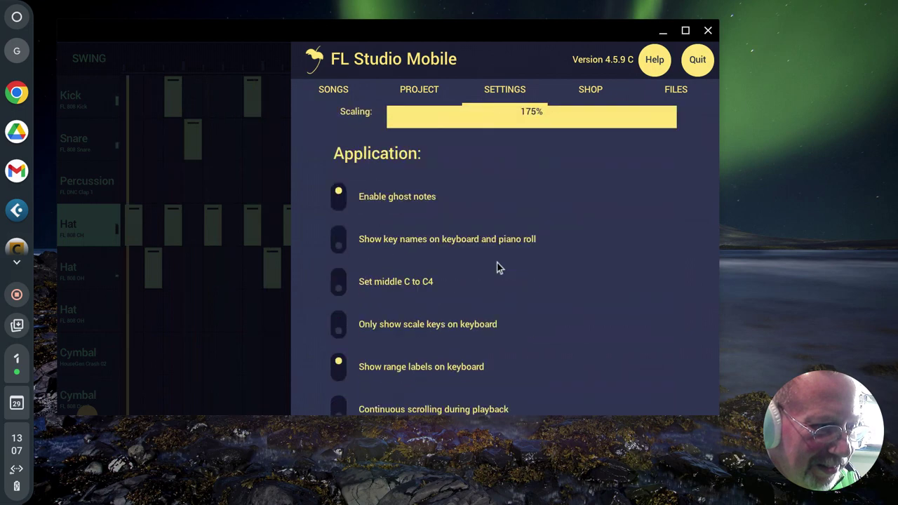
{"action": "scroll", "coordinate": [497, 267], "scroll_direction": "down", "scroll_amount": 3}
{"action": "scroll", "coordinate": [497, 268], "scroll_direction": "down", "scroll_amount": 4}
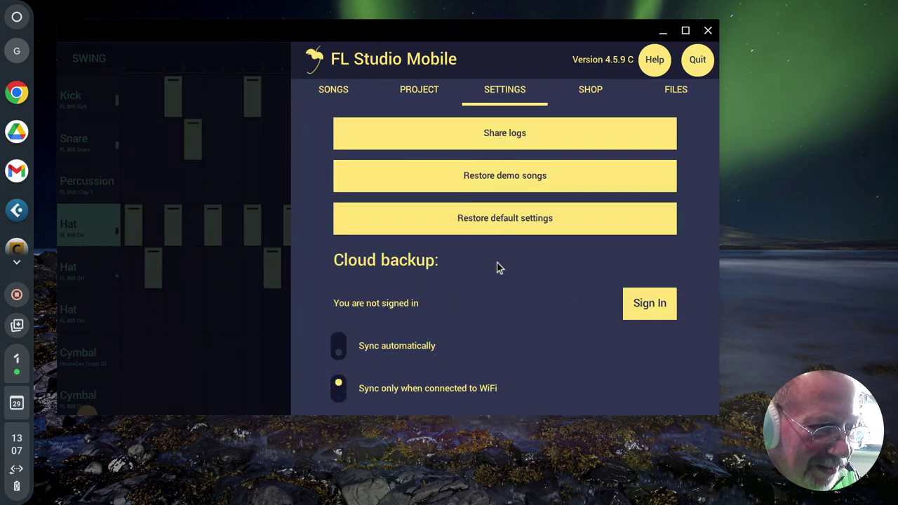
{"action": "scroll", "coordinate": [497, 267], "scroll_direction": "up", "scroll_amount": 3}
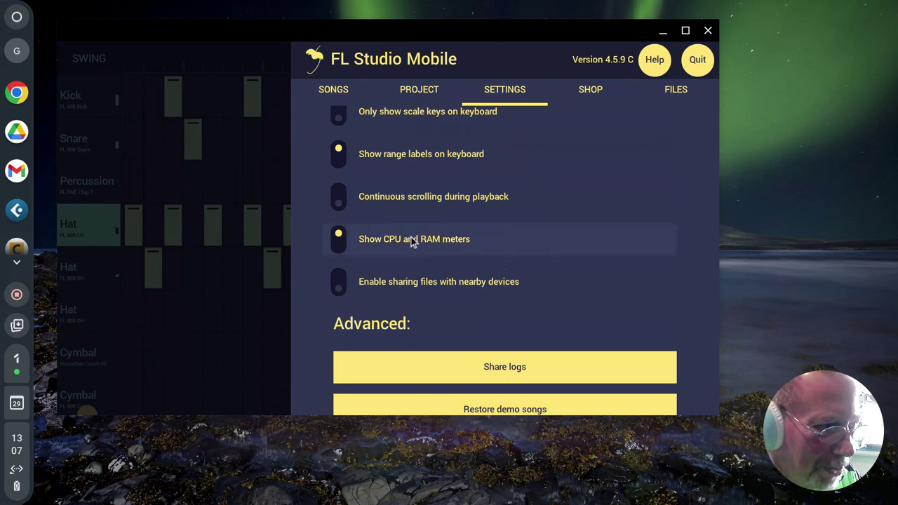
{"action": "scroll", "coordinate": [452, 246], "scroll_direction": "up", "scroll_amount": 2}
{"action": "scroll", "coordinate": [453, 247], "scroll_direction": "up", "scroll_amount": 10}
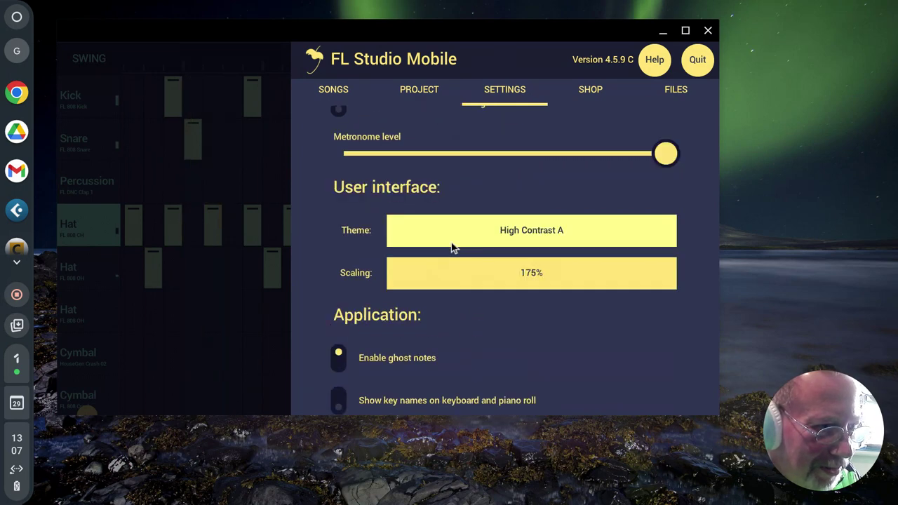
{"action": "left_click", "coordinate": [401, 94]}
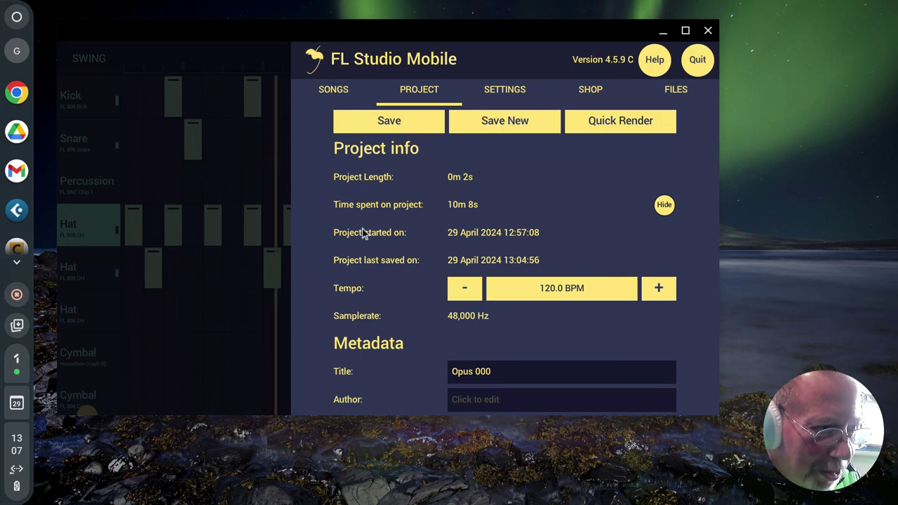
{"action": "scroll", "coordinate": [362, 231], "scroll_direction": "down", "scroll_amount": 3}
{"action": "scroll", "coordinate": [364, 234], "scroll_direction": "down", "scroll_amount": 1}
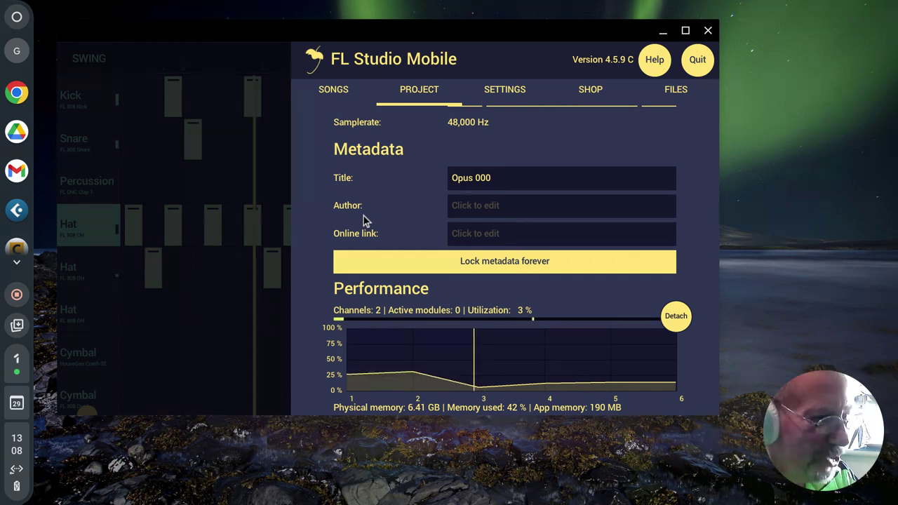
Enter the producer's name as the project Author and return to the Drums 1 sequencer.
{"action": "left_click", "coordinate": [459, 205]}
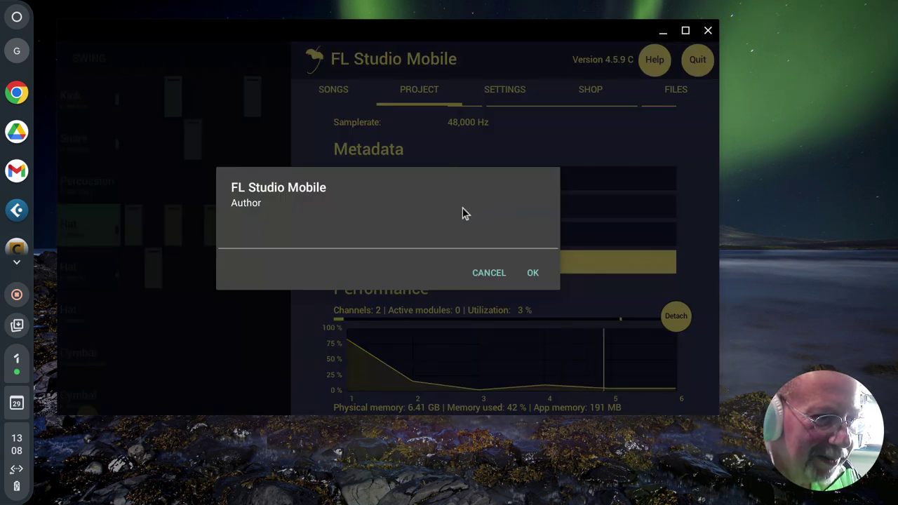
{"action": "left_click", "coordinate": [273, 237]}
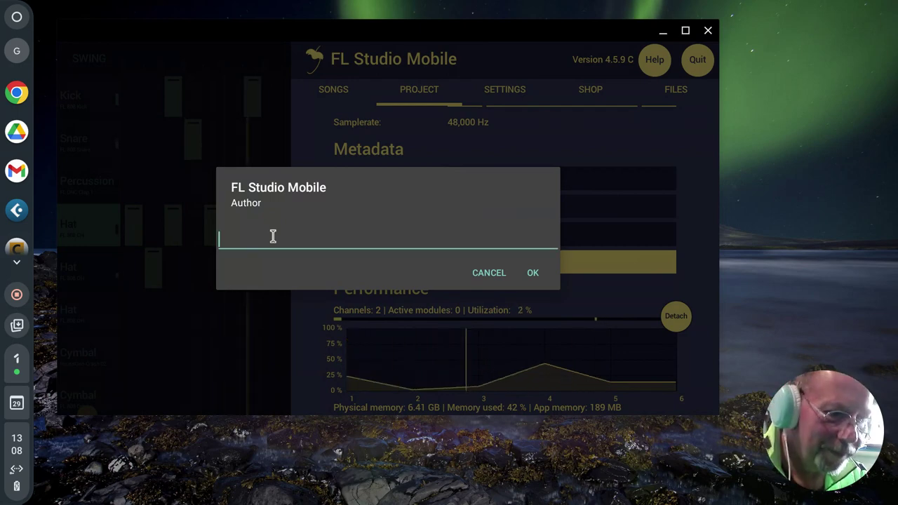
{"action": "type", "text": "DJ "}
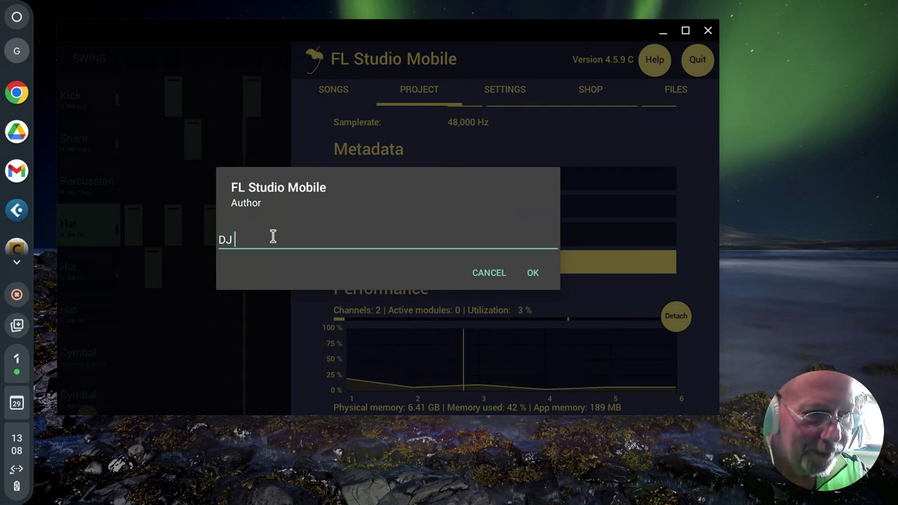
{"action": "type", "text": "Cth"}
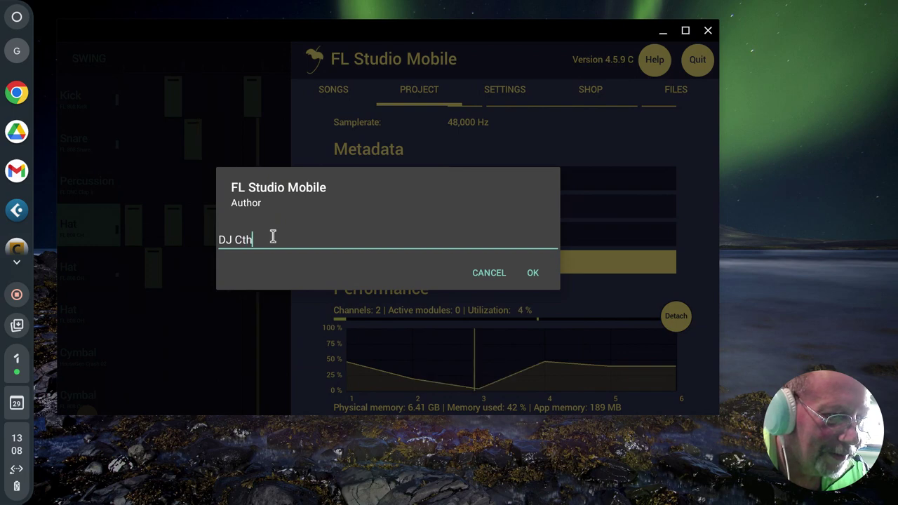
{"action": "type", "text": "ulhu"}
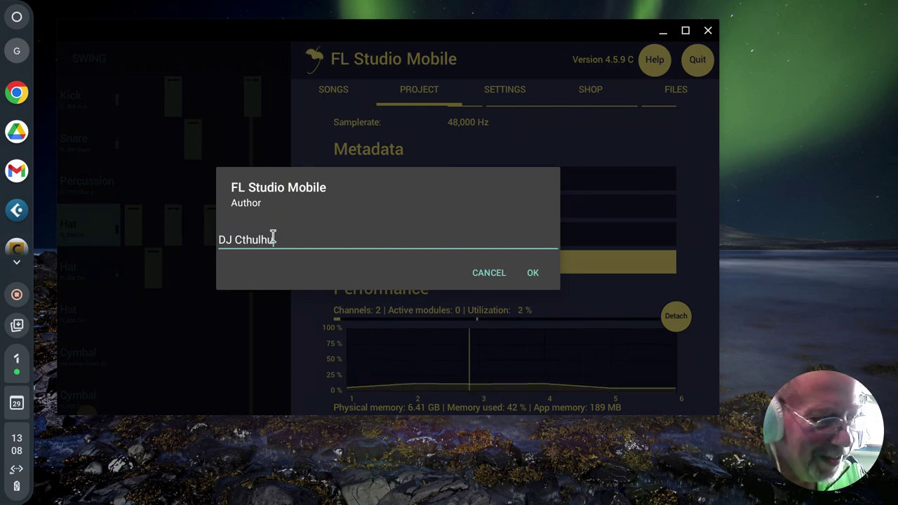
{"action": "key", "text": "Return"}
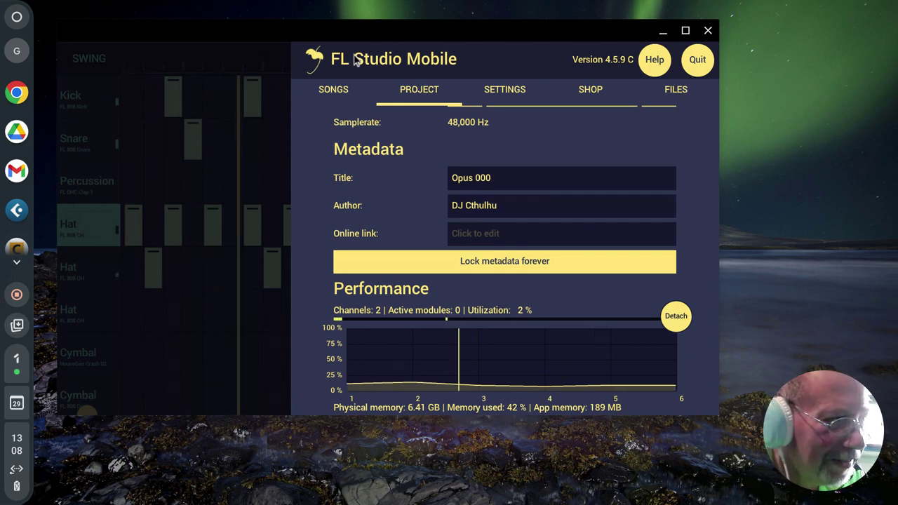
{"action": "left_click", "coordinate": [315, 76]}
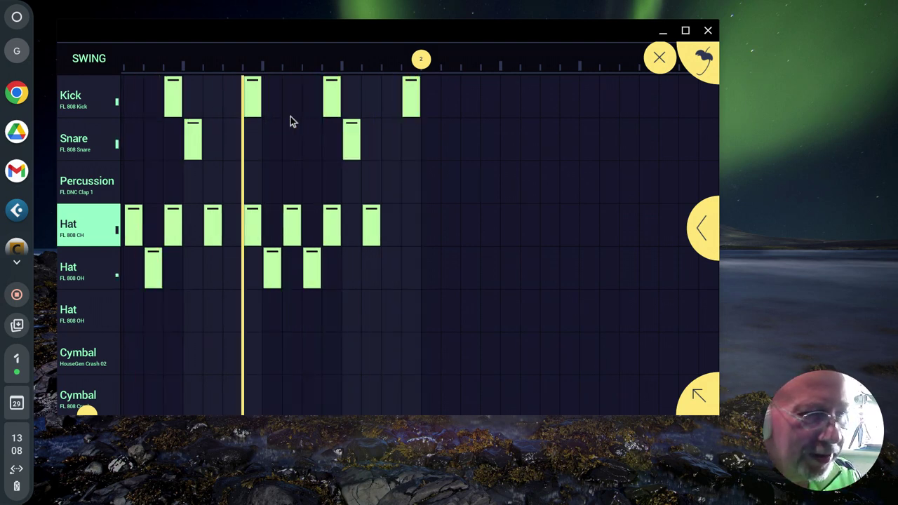
Add a late-bar hit to the 808 OH row, toggling it off and back on.
{"action": "left_click", "coordinate": [393, 270]}
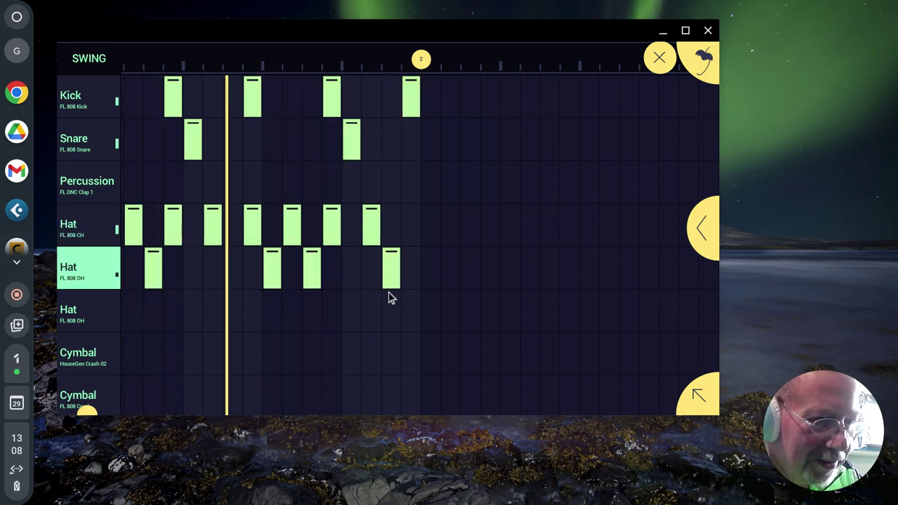
{"action": "left_click", "coordinate": [391, 280]}
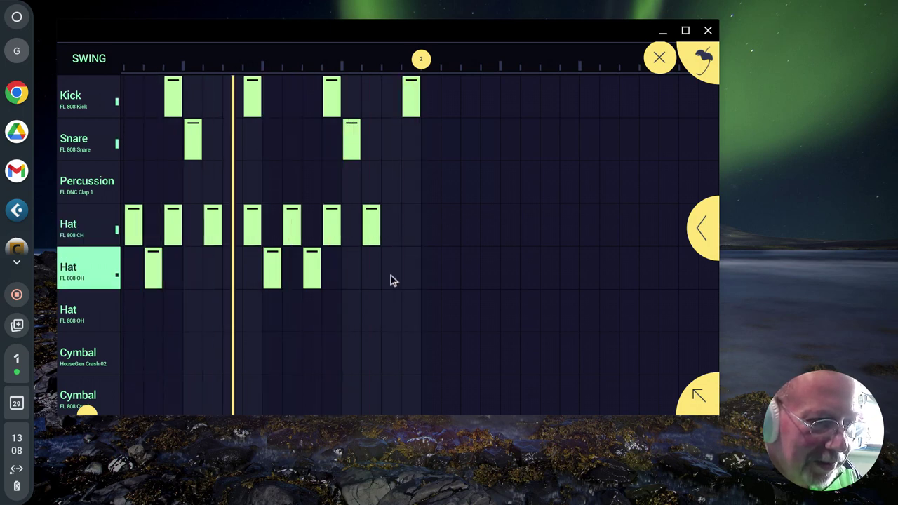
{"action": "left_click", "coordinate": [392, 279]}
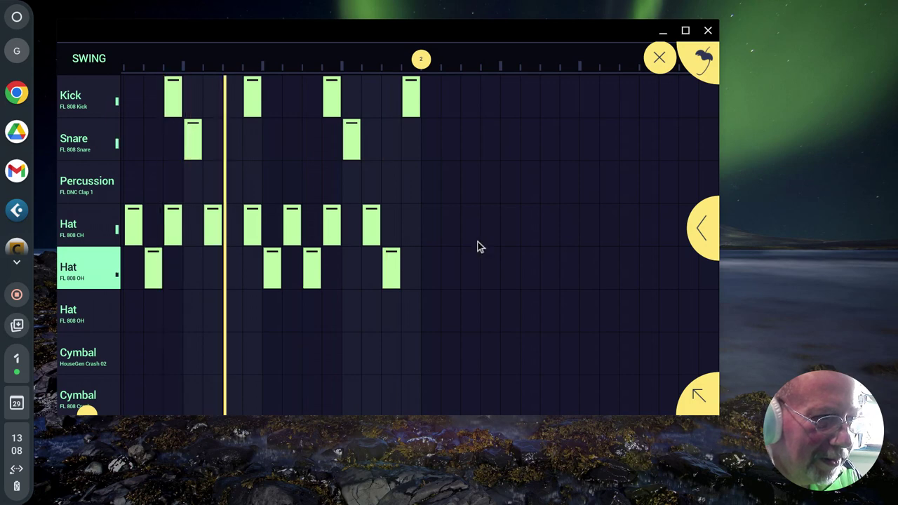
Return to the playlist and add a new Instrument channel.
{"action": "left_click", "coordinate": [660, 59]}
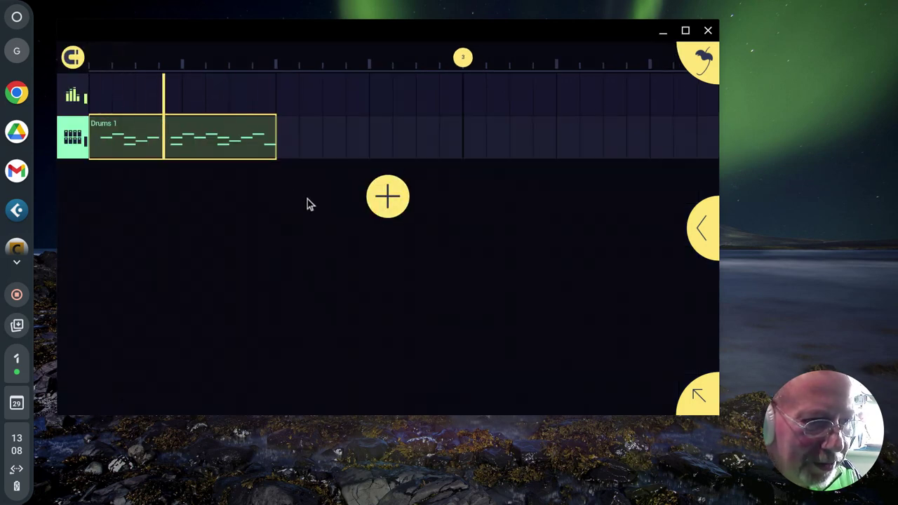
{"action": "left_click", "coordinate": [390, 199]}
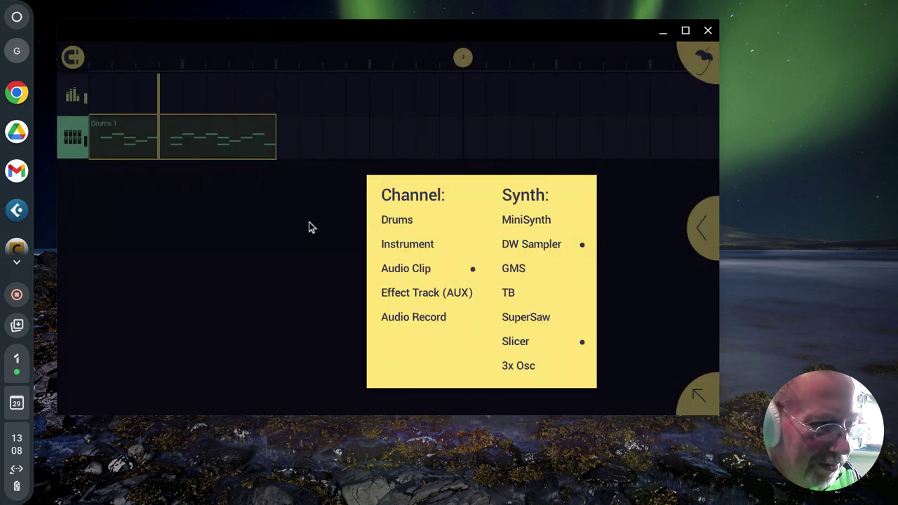
{"action": "left_click", "coordinate": [409, 245]}
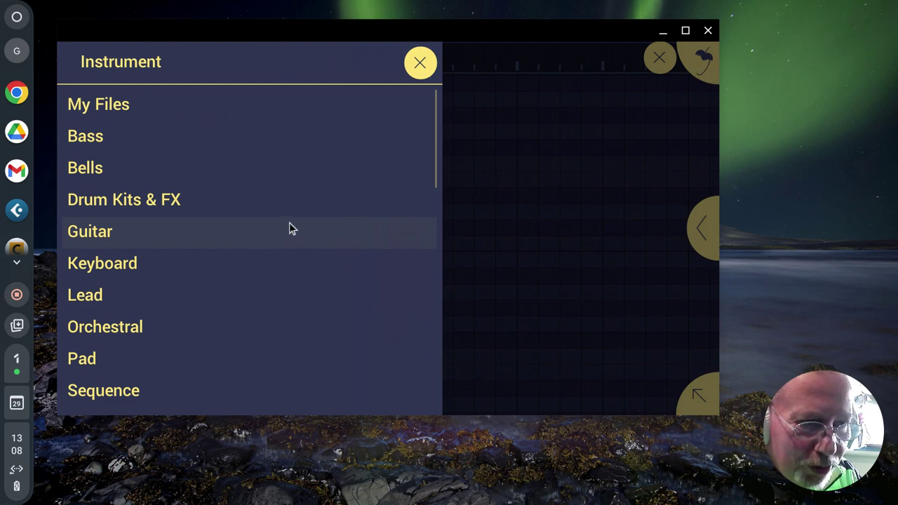
Load the Close Grand preset from the Keyboard instrument category.
{"action": "left_click", "coordinate": [187, 264]}
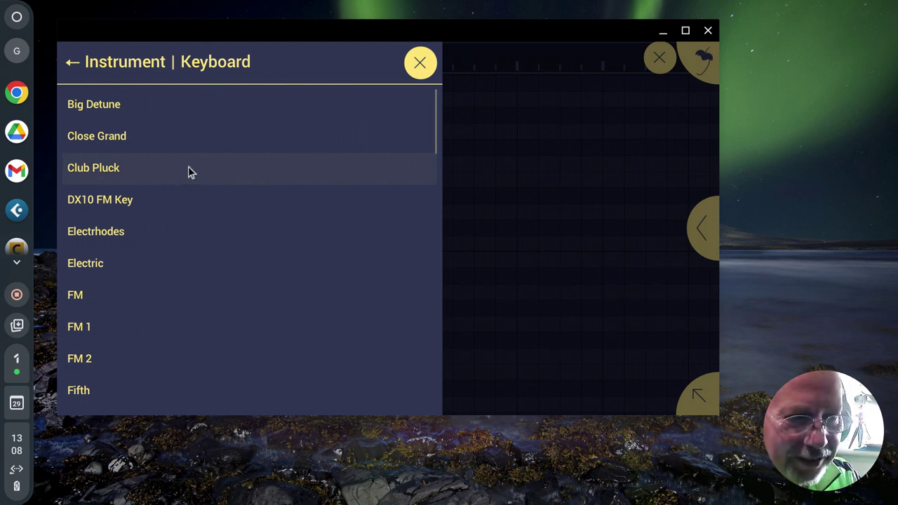
{"action": "left_click", "coordinate": [161, 137]}
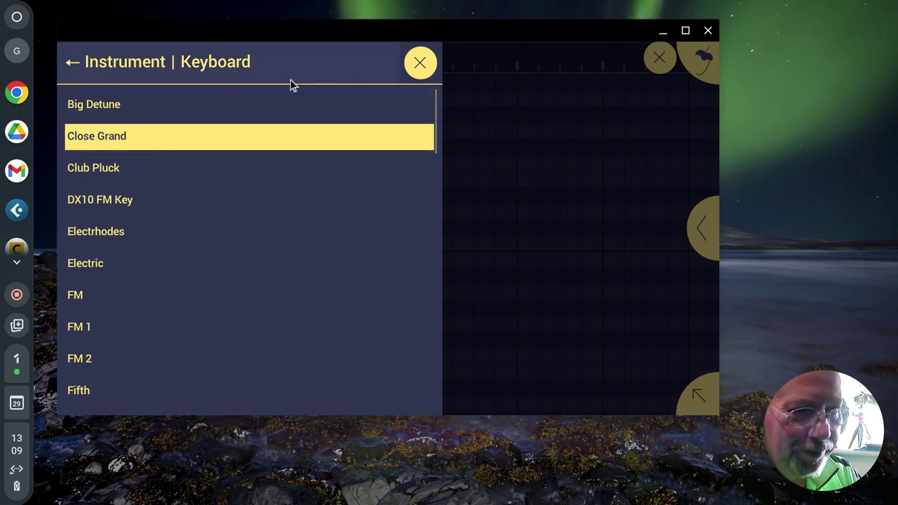
Switch the keyboard channel's preset from Close Grand to Big Detune.
{"action": "left_click", "coordinate": [117, 107]}
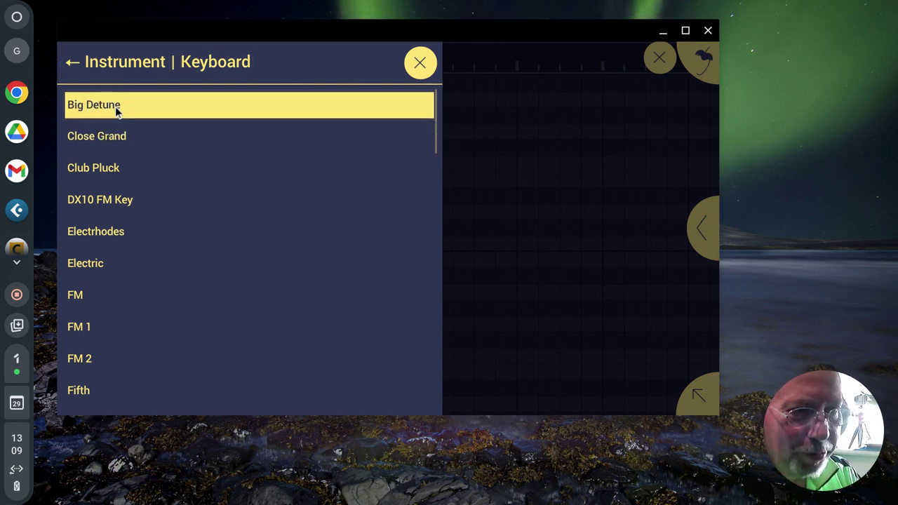